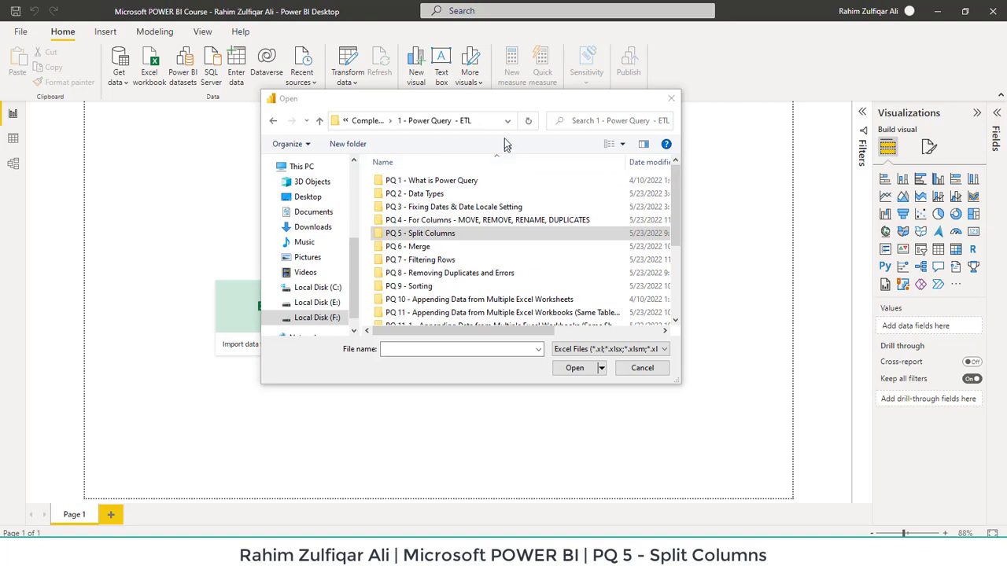
Open Parse URLs.xlsx from the PQ 5 - Split Columns folder.
{"action": "left_click", "coordinate": [504, 107]}
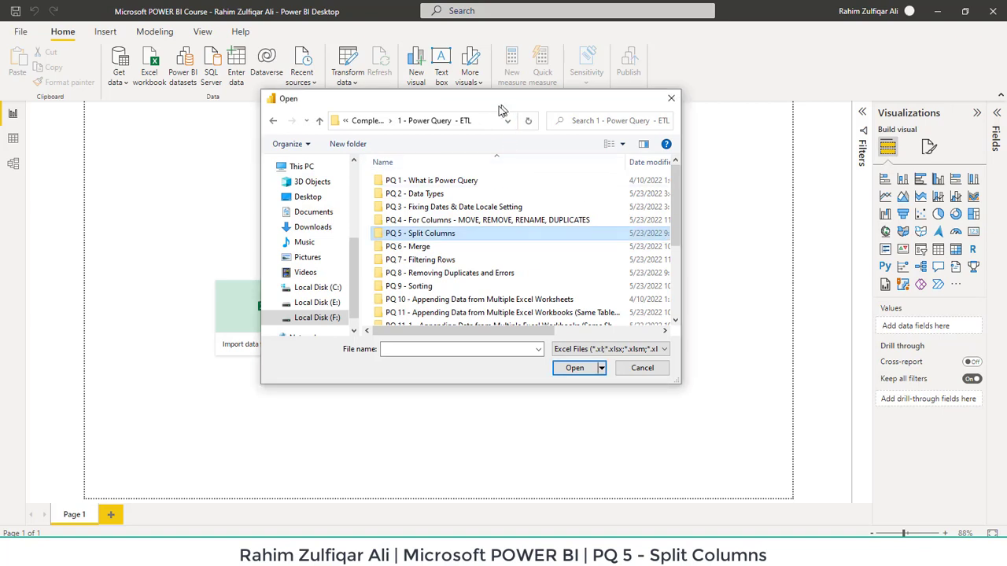
{"action": "double_click", "coordinate": [439, 236]}
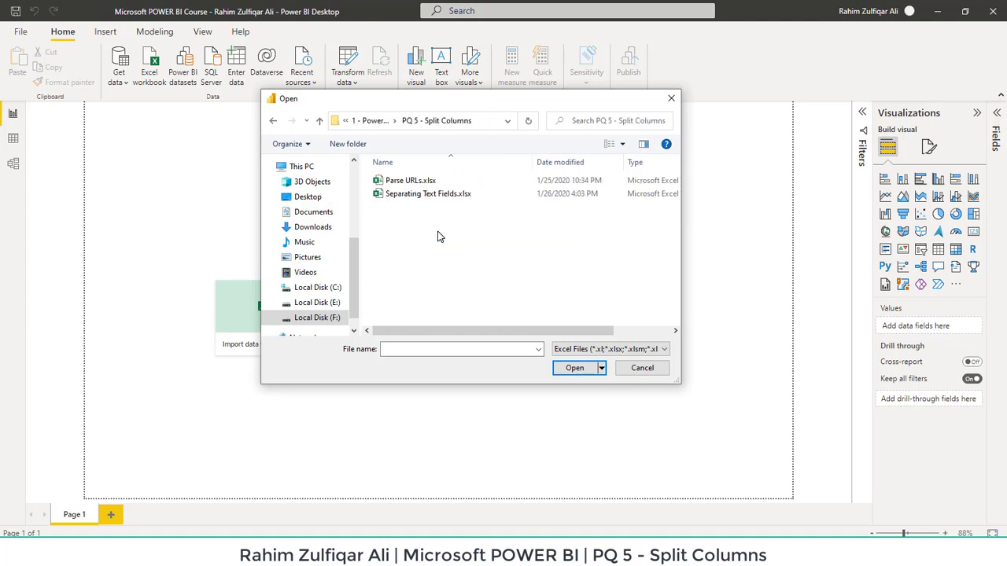
{"action": "left_click", "coordinate": [421, 182]}
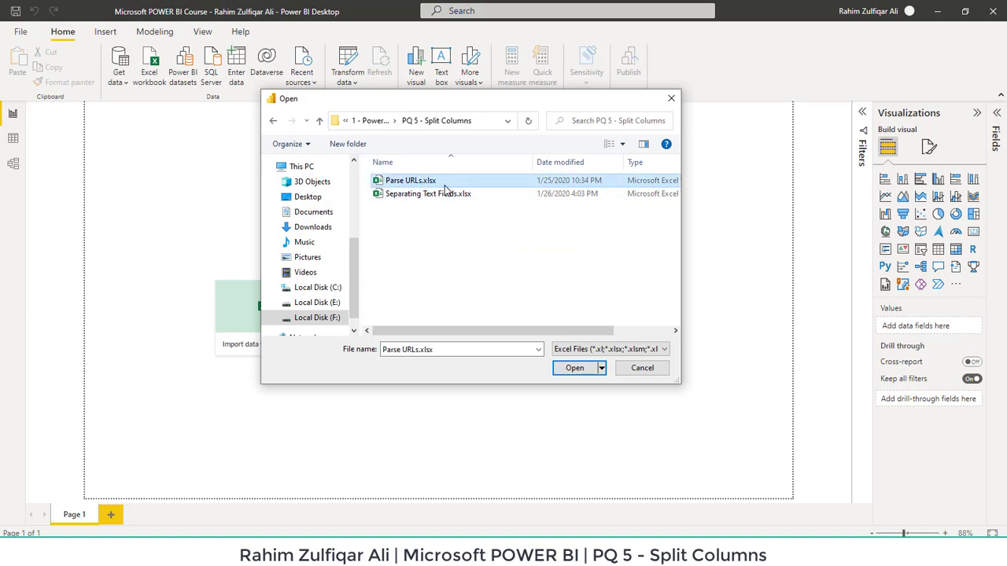
{"action": "left_click", "coordinate": [446, 192]}
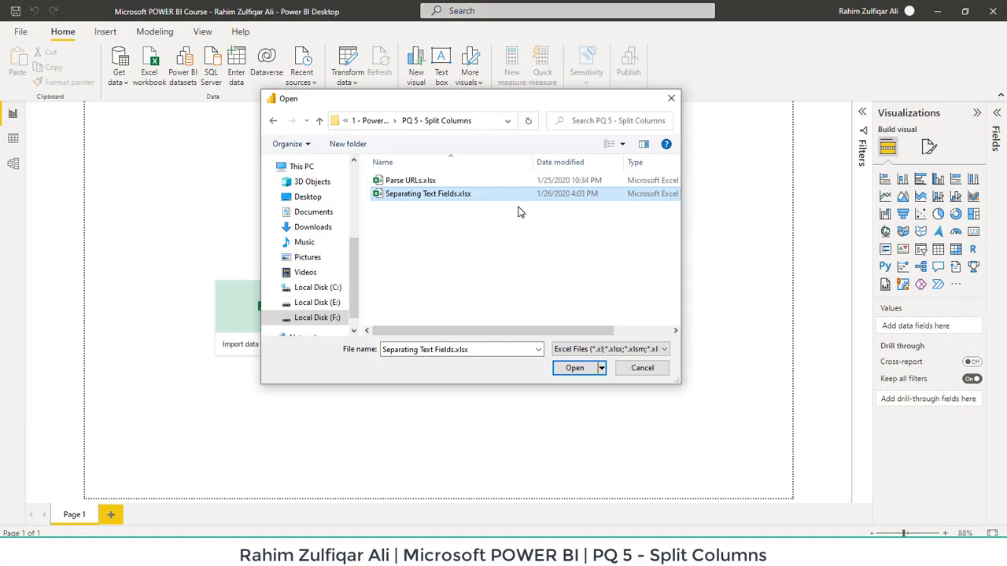
{"action": "left_click", "coordinate": [478, 183]}
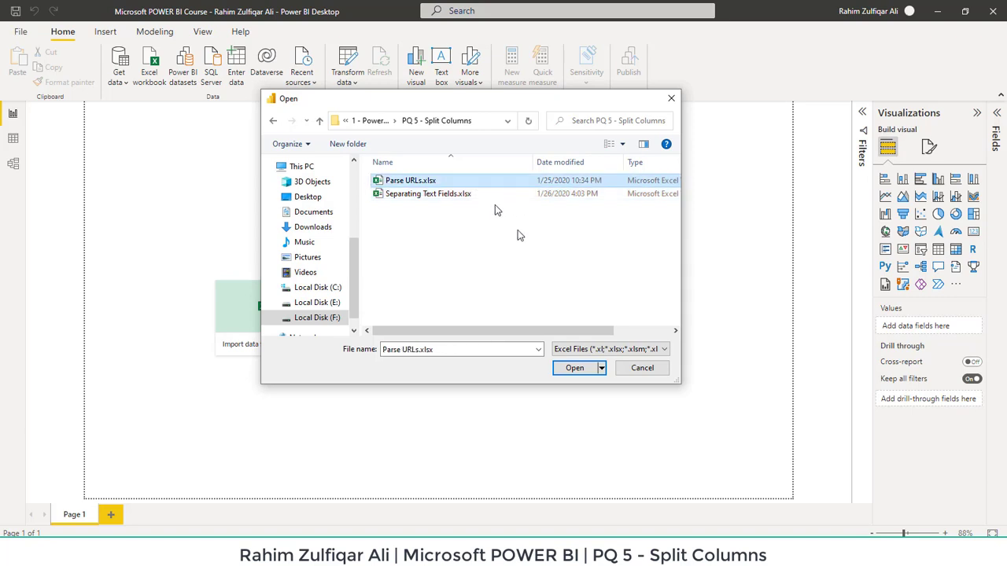
{"action": "left_click", "coordinate": [575, 368]}
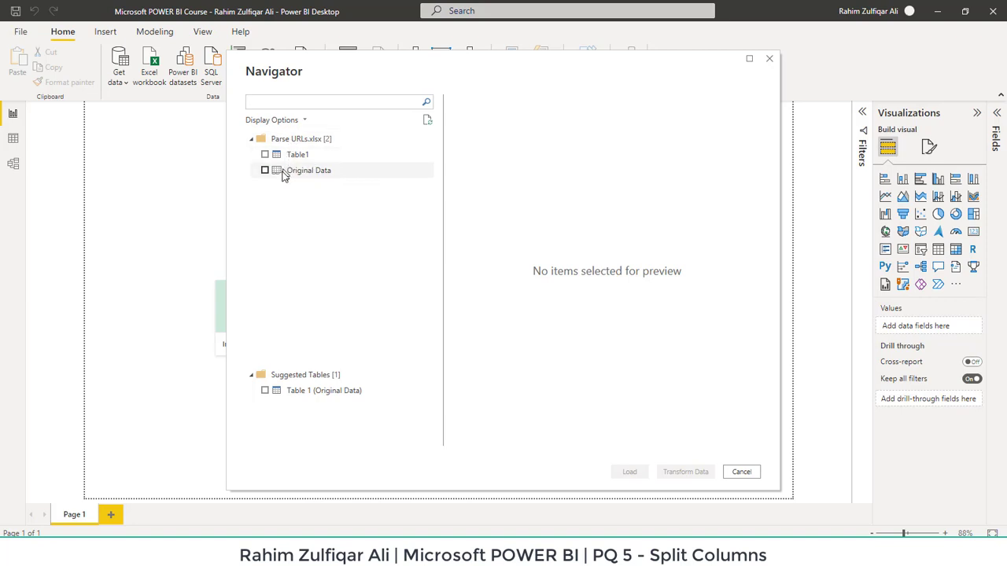
Tick Table1 in the Navigator and scroll through its URL preview.
{"action": "left_click", "coordinate": [265, 155]}
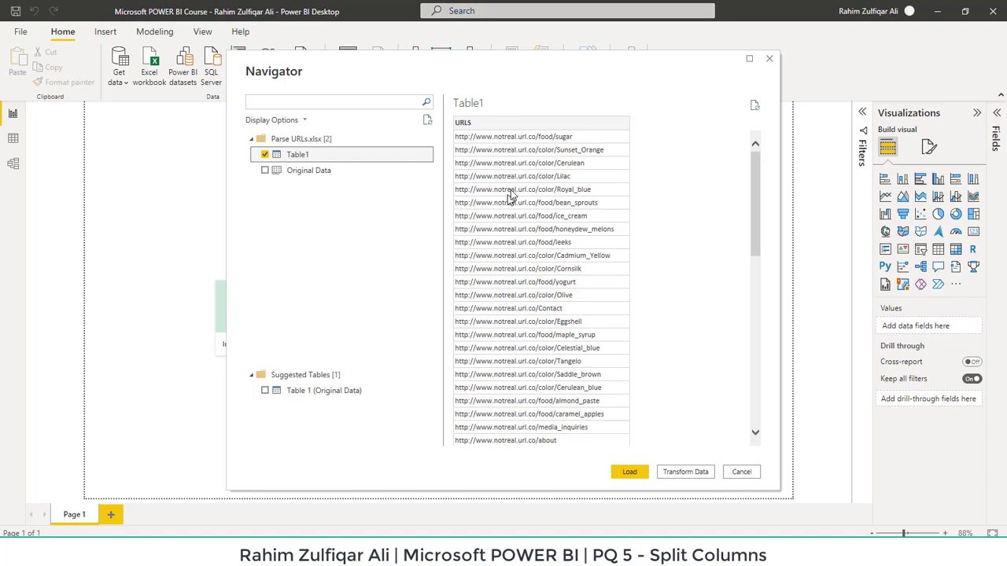
{"action": "left_click", "coordinate": [755, 163]}
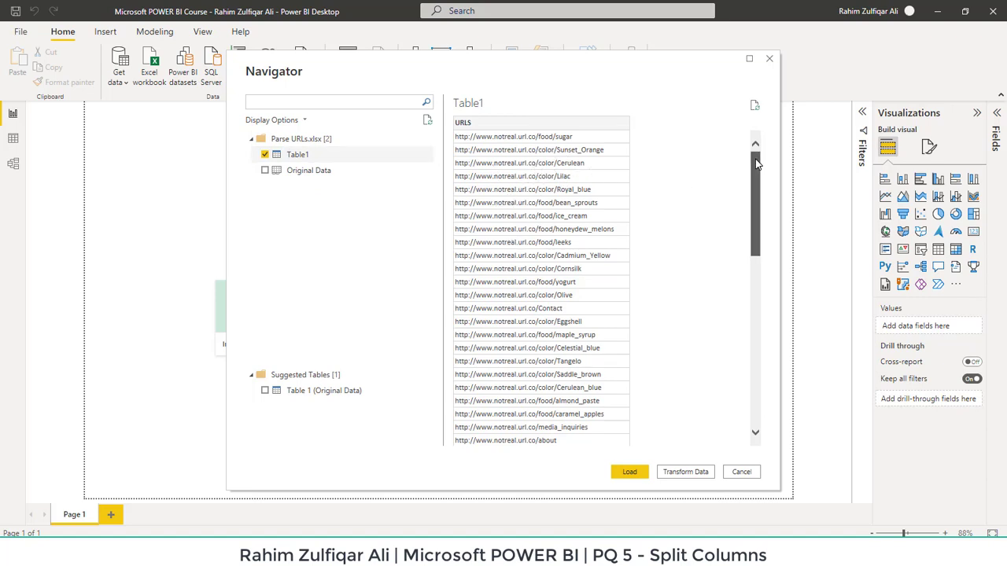
{"action": "mouse_move", "coordinate": [755, 163]}
{"action": "left_mouse_down"}
{"action": "mouse_move", "coordinate": [750, 345]}
{"action": "mouse_move", "coordinate": [758, 140]}
{"action": "mouse_move", "coordinate": [744, 170]}
{"action": "left_mouse_up"}
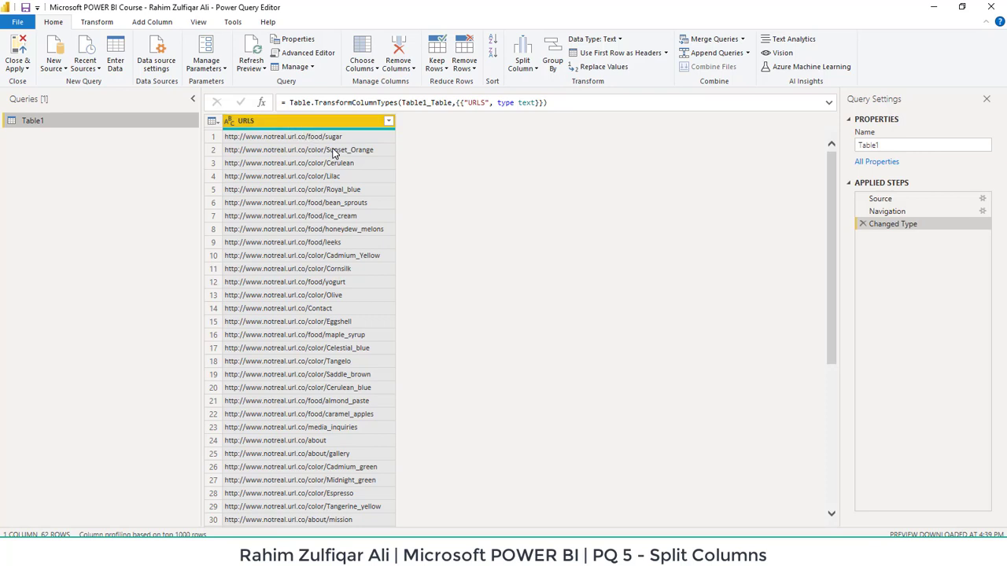
Split URLS at the right-most custom '/' delimiter into URLS.1 and URLS.2.
{"action": "right_click", "coordinate": [323, 124]}
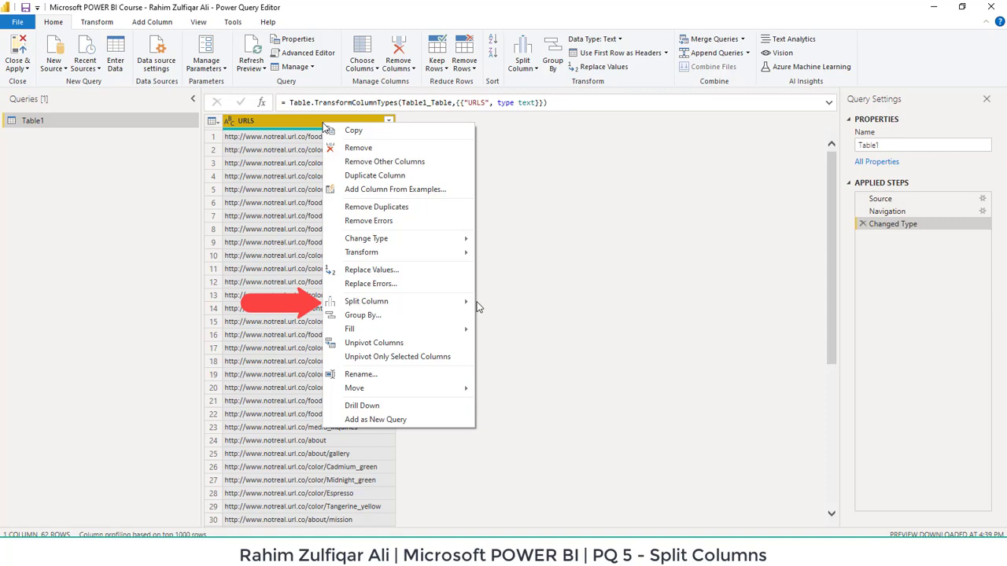
{"action": "left_click", "coordinate": [523, 302]}
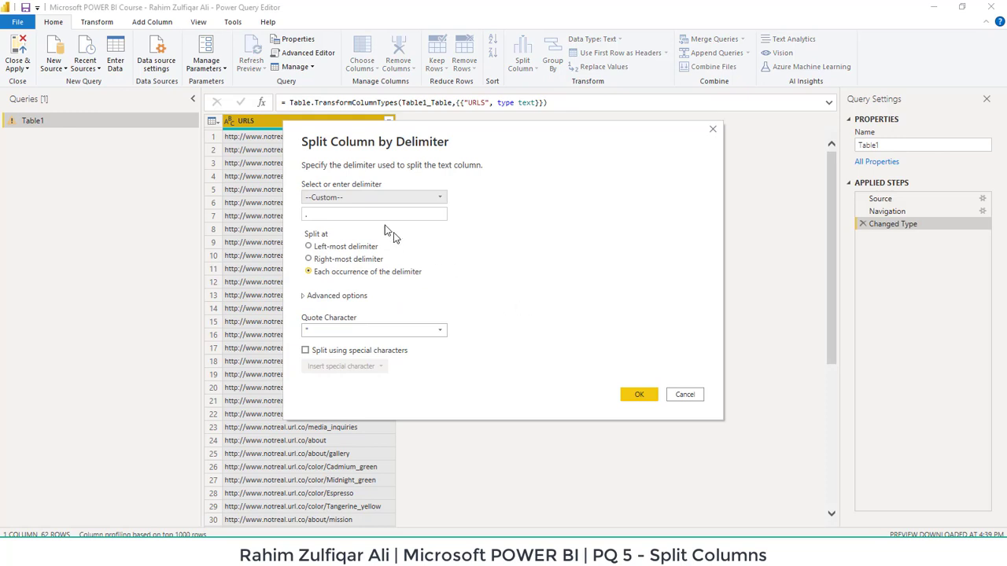
{"action": "left_click", "coordinate": [349, 198]}
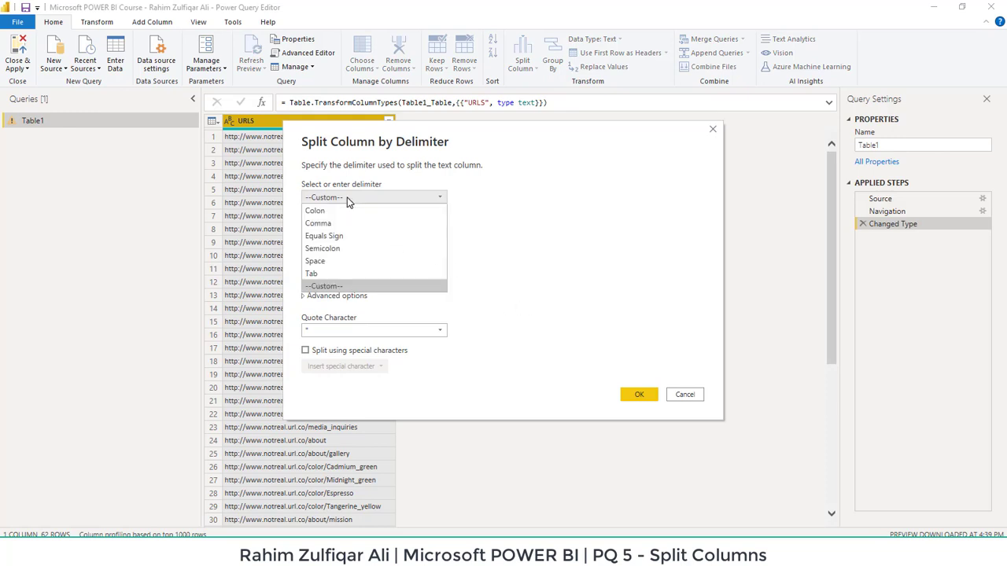
{"action": "left_click", "coordinate": [329, 288]}
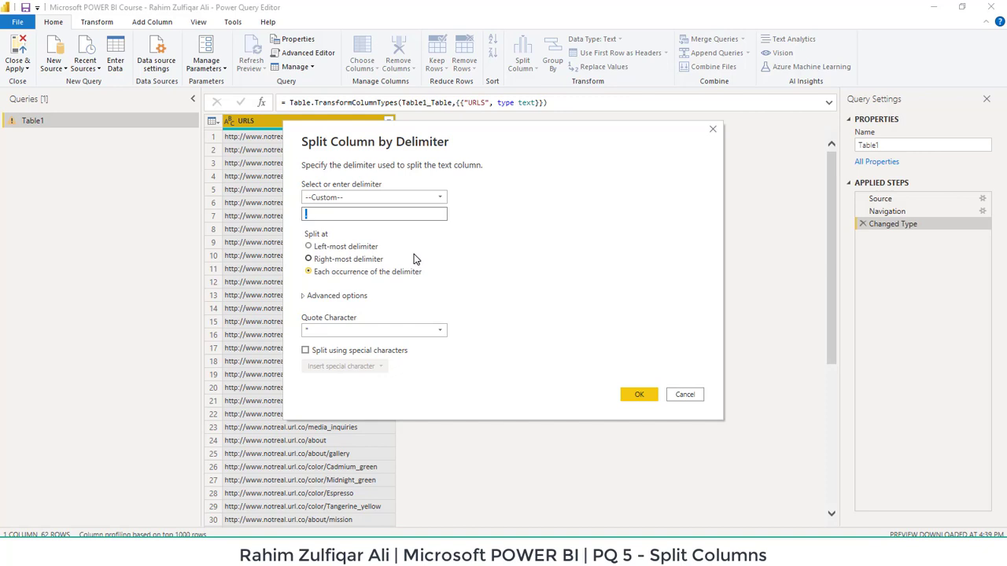
{"action": "left_click", "coordinate": [323, 261]}
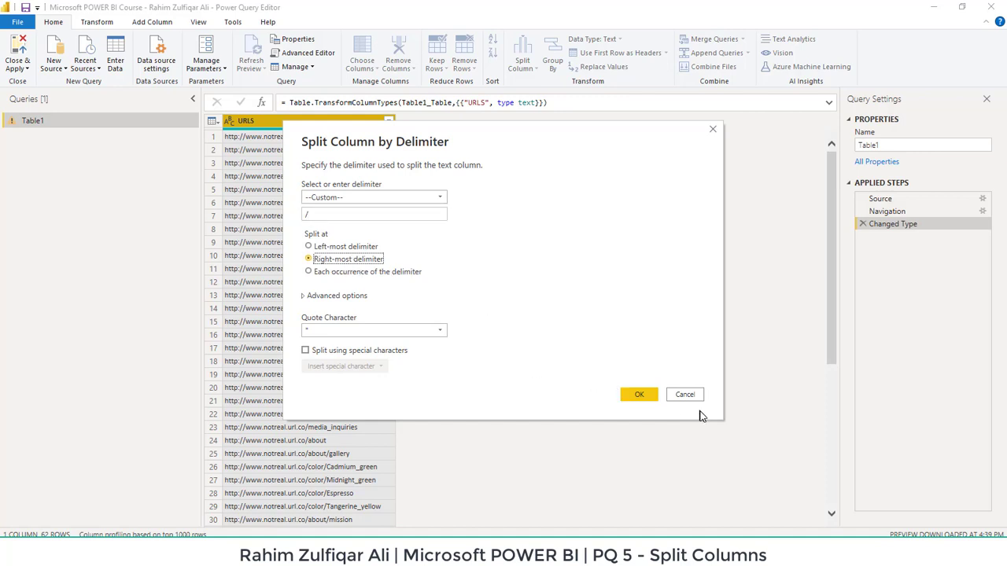
{"action": "left_click", "coordinate": [640, 395]}
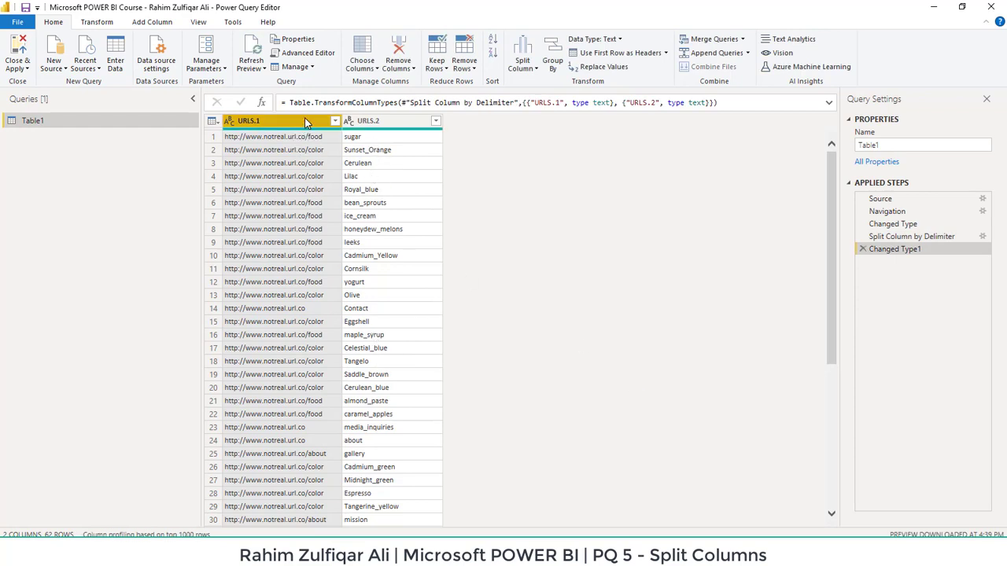
Split URLS.1 again at its right-most '/' delimiter.
{"action": "right_click", "coordinate": [297, 126]}
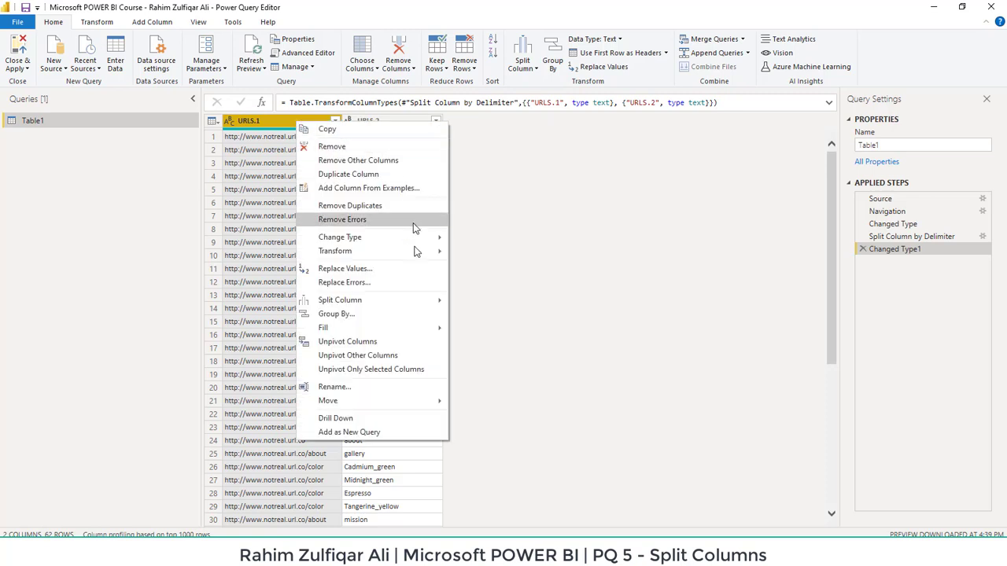
{"action": "mouse_move", "coordinate": [404, 305]}
{"action": "left_click", "coordinate": [480, 302]}
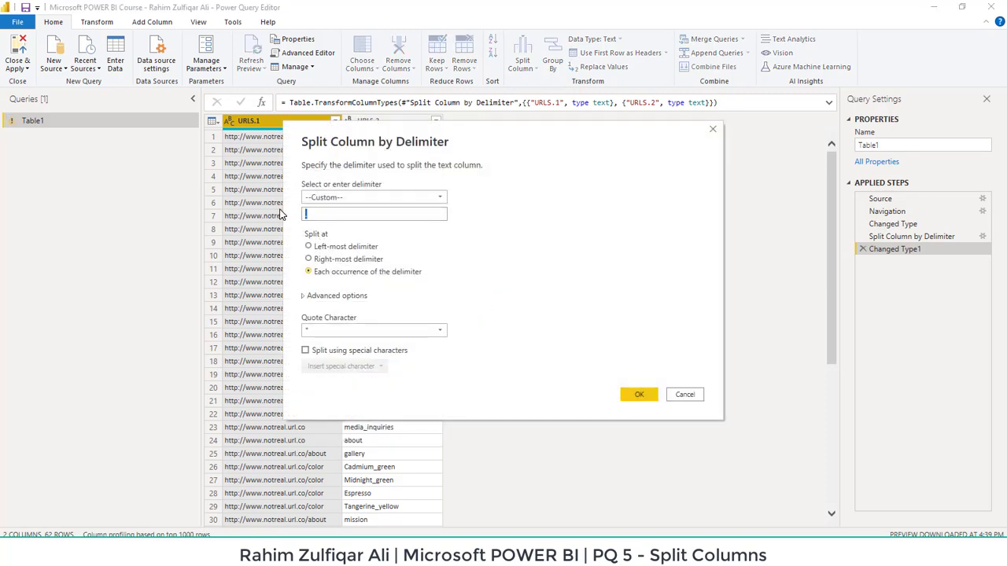
{"action": "type", "text": "/"}
{"action": "left_click", "coordinate": [370, 260]}
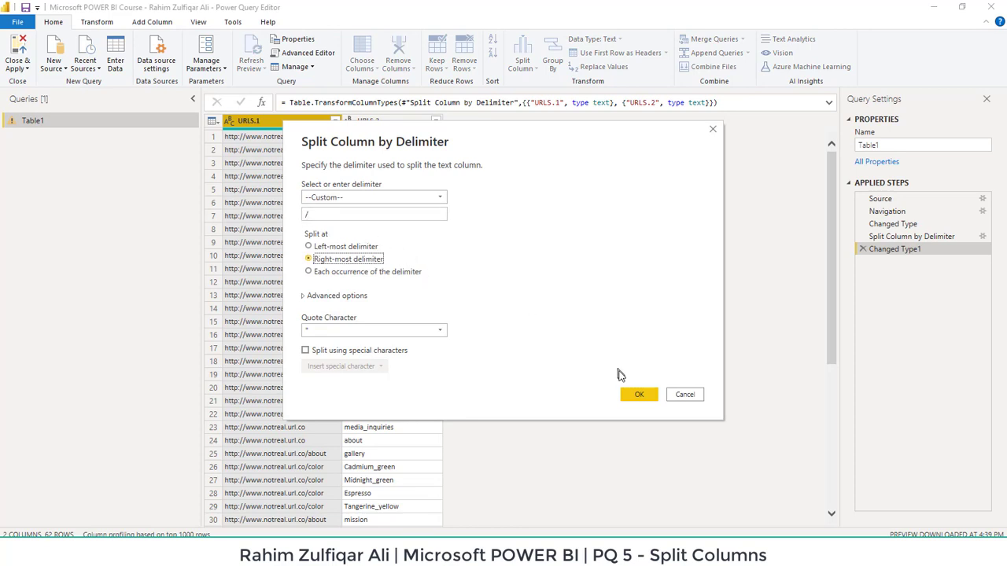
{"action": "left_click", "coordinate": [636, 395]}
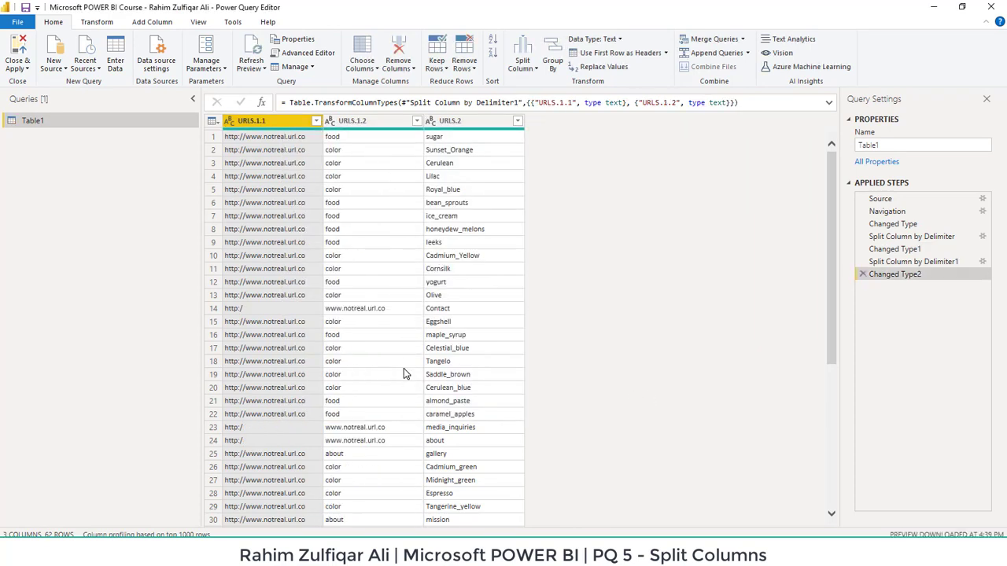
{"action": "right_click", "coordinate": [267, 122]}
{"action": "left_click", "coordinate": [291, 145]}
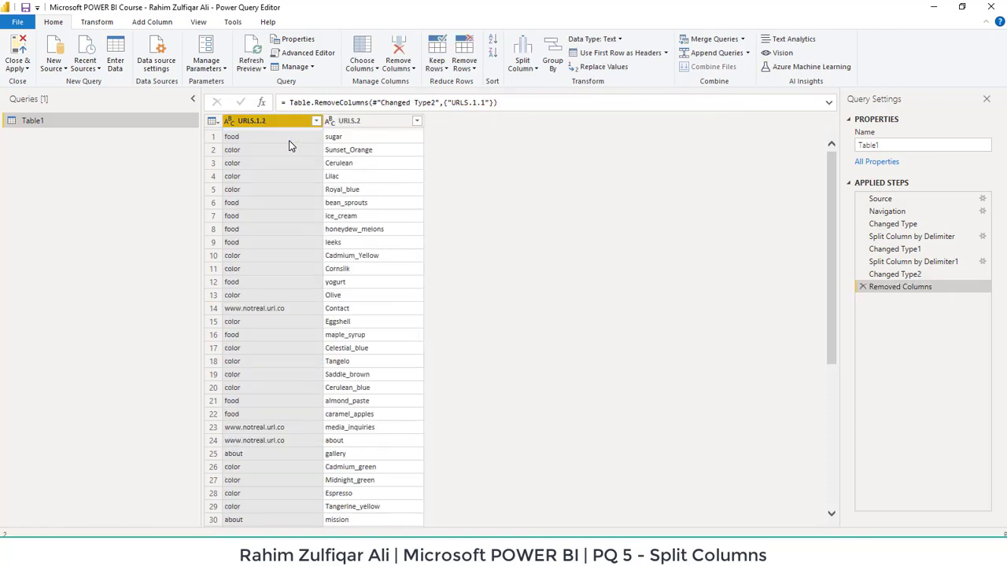
{"action": "left_click", "coordinate": [288, 311]}
{"action": "left_click", "coordinate": [287, 427]}
{"action": "left_click", "coordinate": [284, 440]}
{"action": "left_click", "coordinate": [316, 121]}
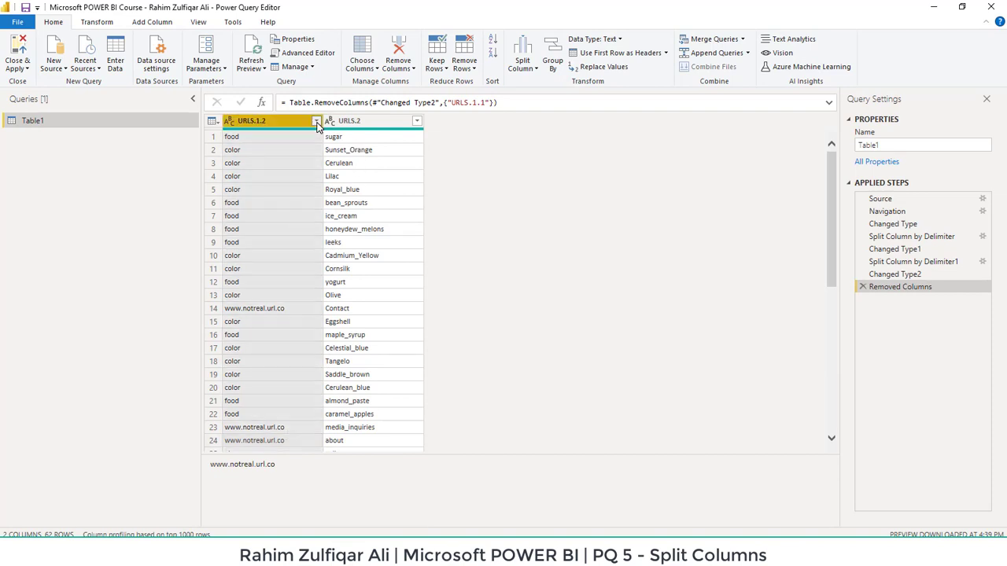
{"action": "left_click", "coordinate": [147, 307]}
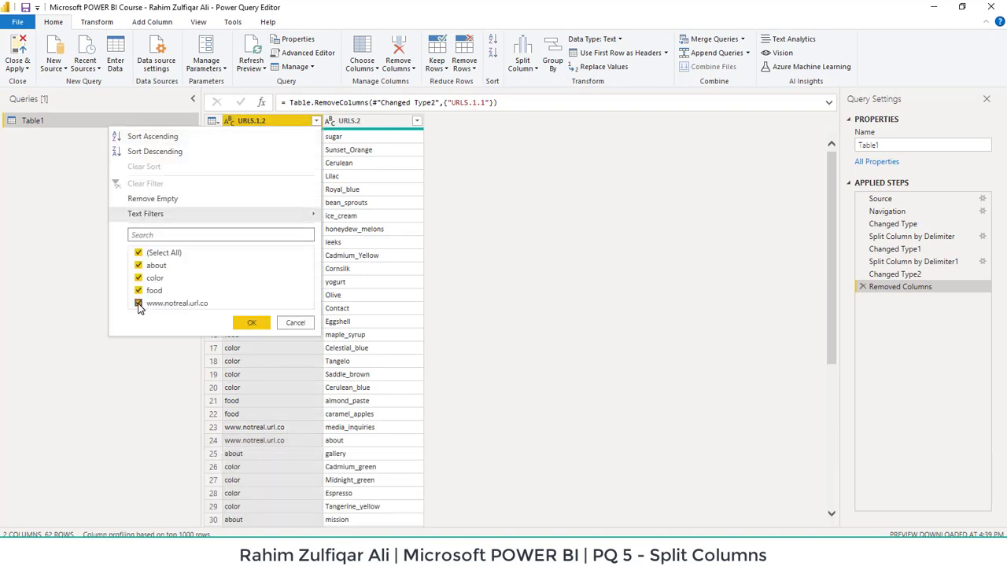
{"action": "left_click", "coordinate": [250, 324]}
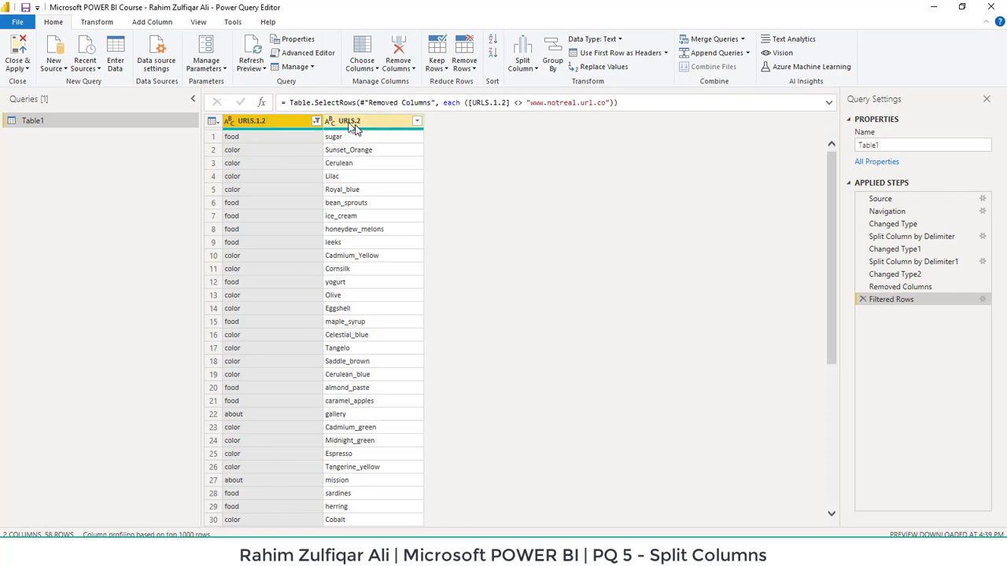
{"action": "double_click", "coordinate": [285, 121]}
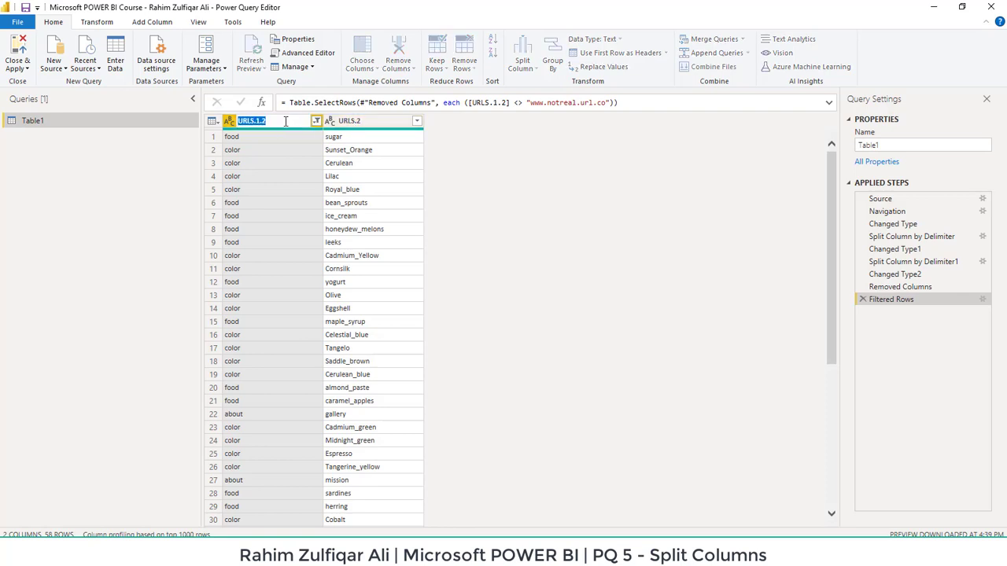
{"action": "type", "text": "Ca"}
{"action": "key", "text": "Return"}
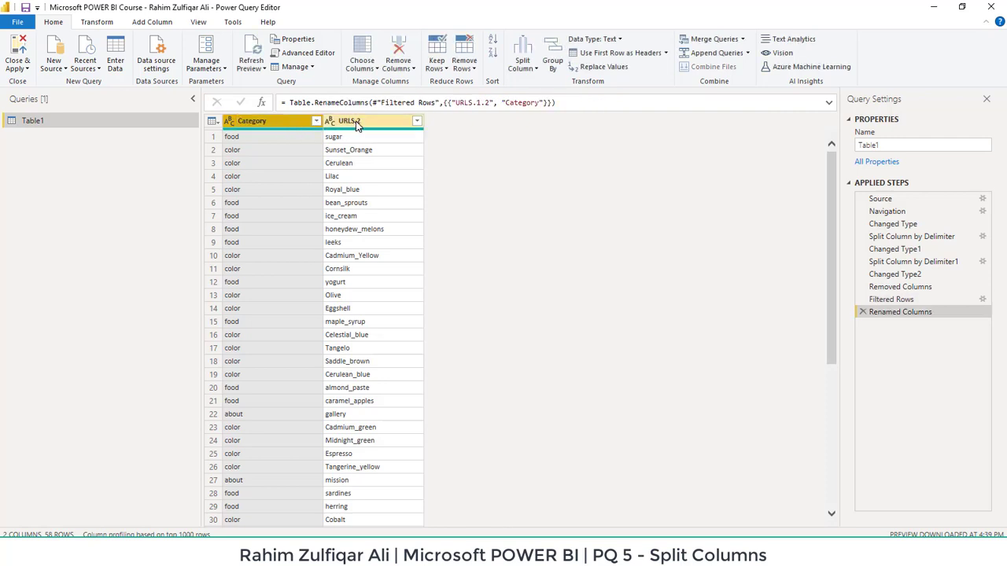
Rename the URLS.2 column to 'Sub Category'.
{"action": "double_click", "coordinate": [354, 122]}
{"action": "type", "text": "Sub"}
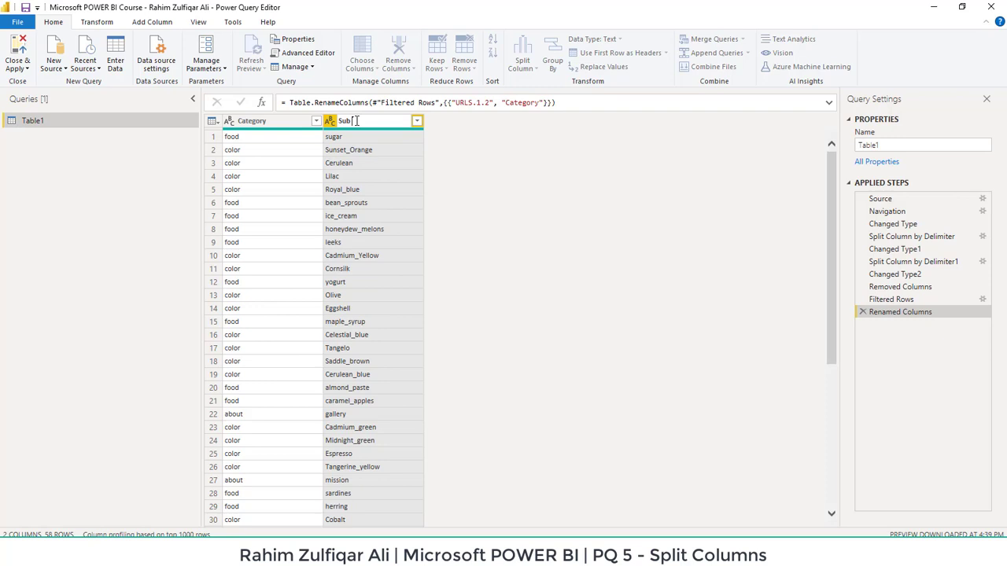
{"action": "type", "text": " Category"}
{"action": "key", "text": "Return"}
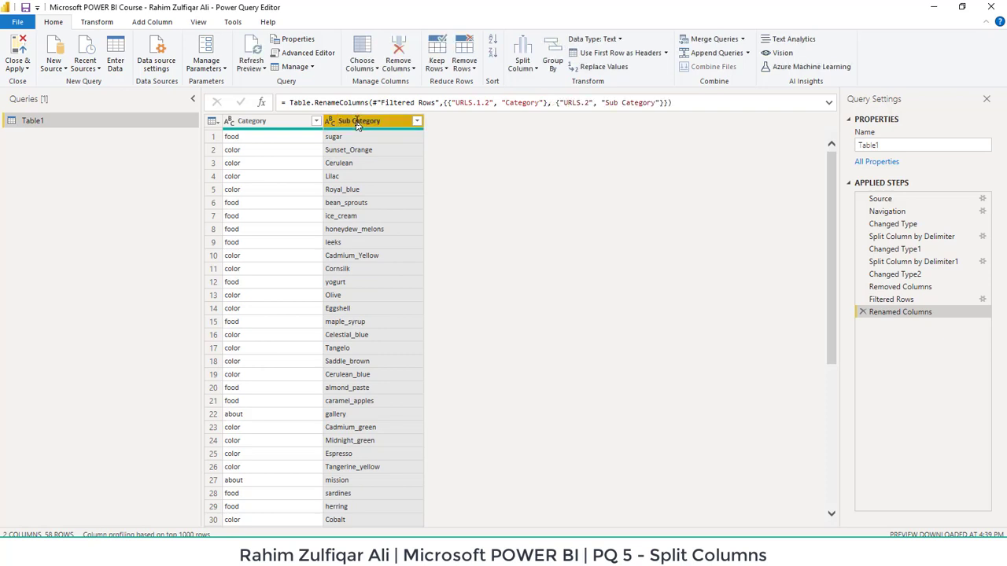
{"action": "left_click", "coordinate": [28, 70]}
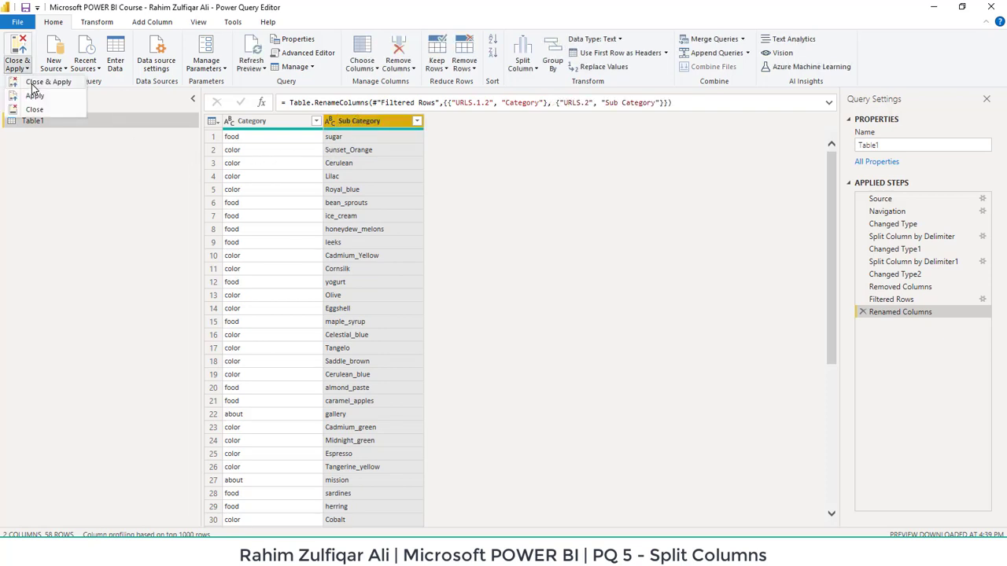
Rename the Table1 query to 'Split Columns', then Close & Apply to load its 58 rows.
{"action": "left_click", "coordinate": [45, 153]}
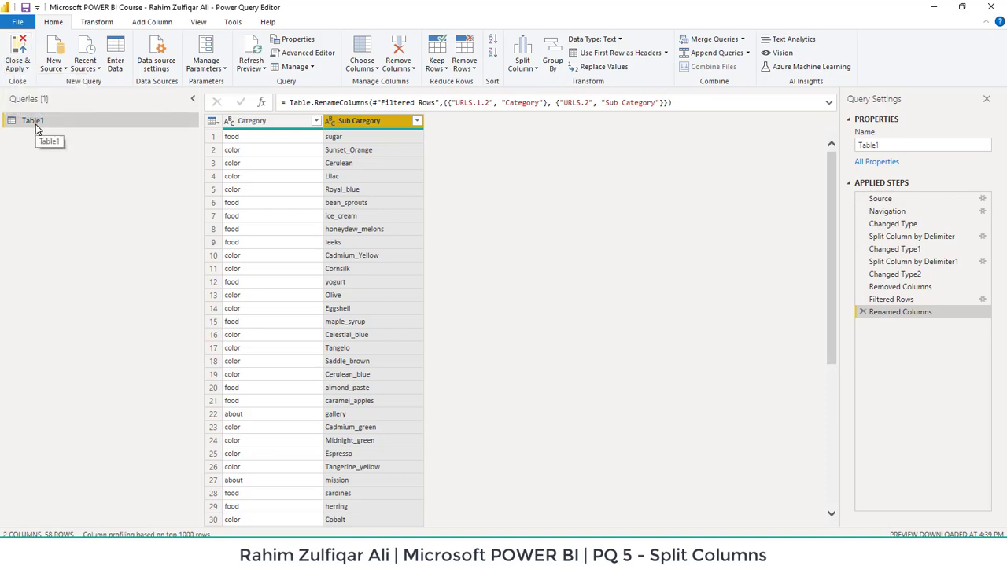
{"action": "right_click", "coordinate": [37, 124]}
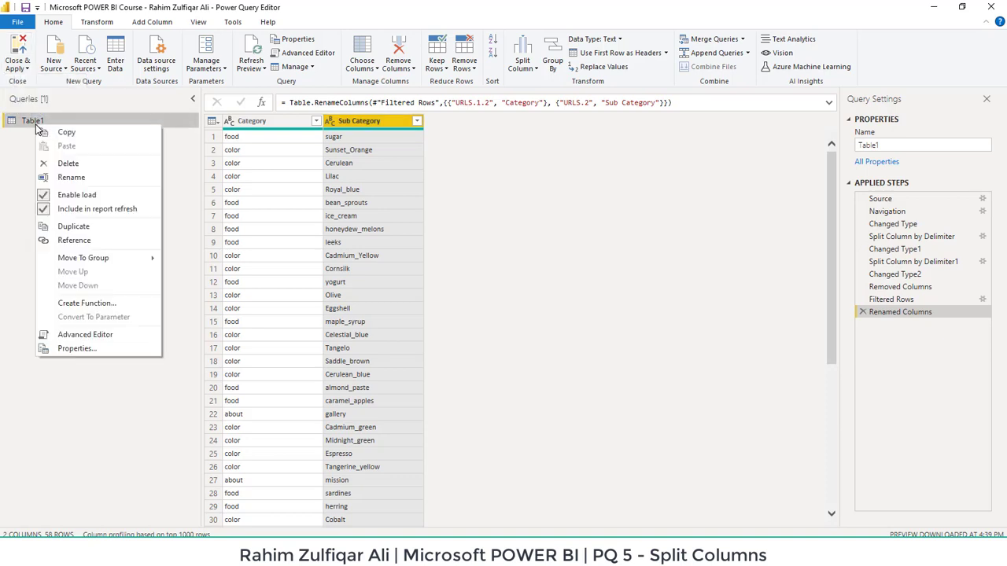
{"action": "left_click", "coordinate": [71, 177]}
{"action": "type", "text": "Sp"}
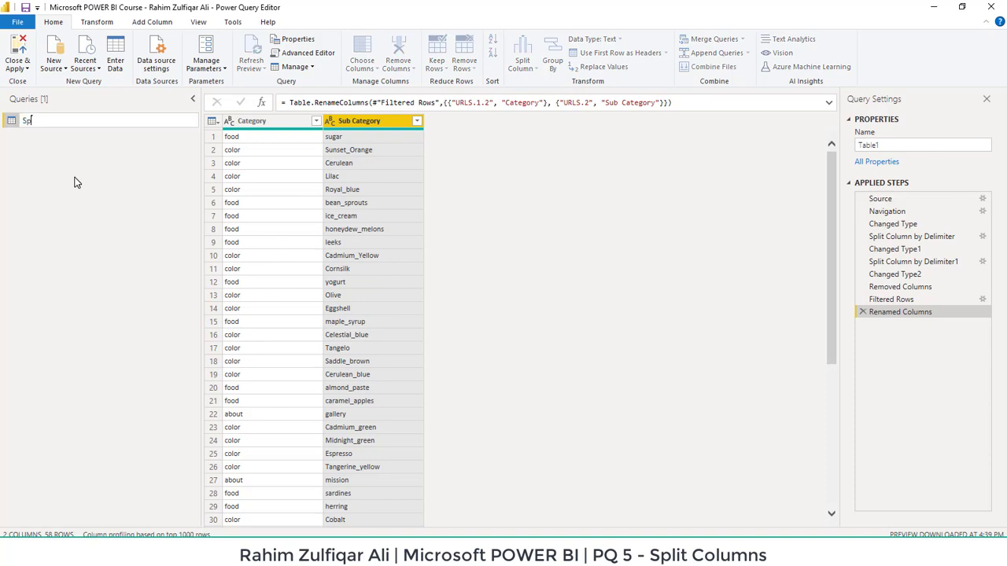
{"action": "type", "text": "lit Columns"}
{"action": "key", "text": "Return"}
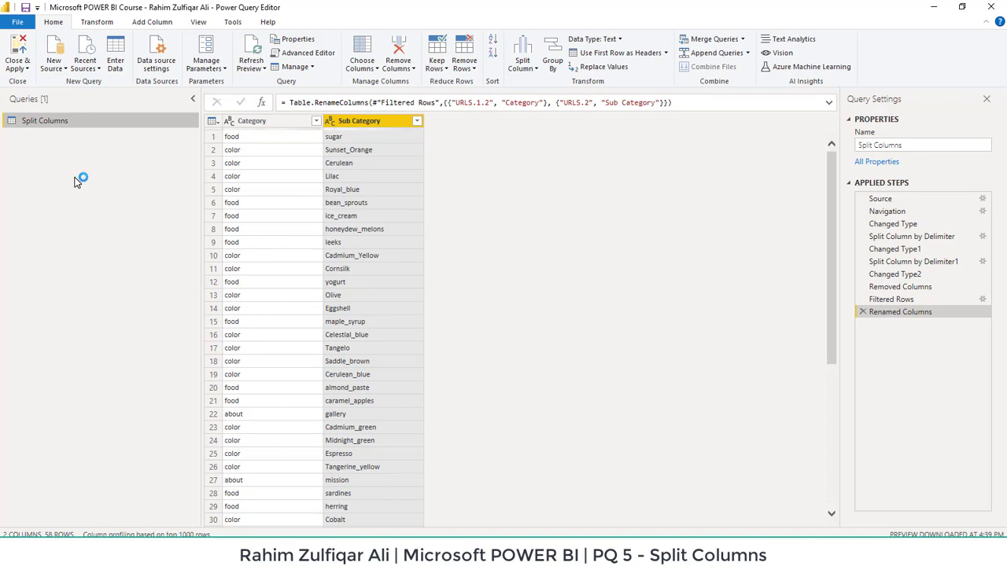
{"action": "left_click", "coordinate": [23, 69]}
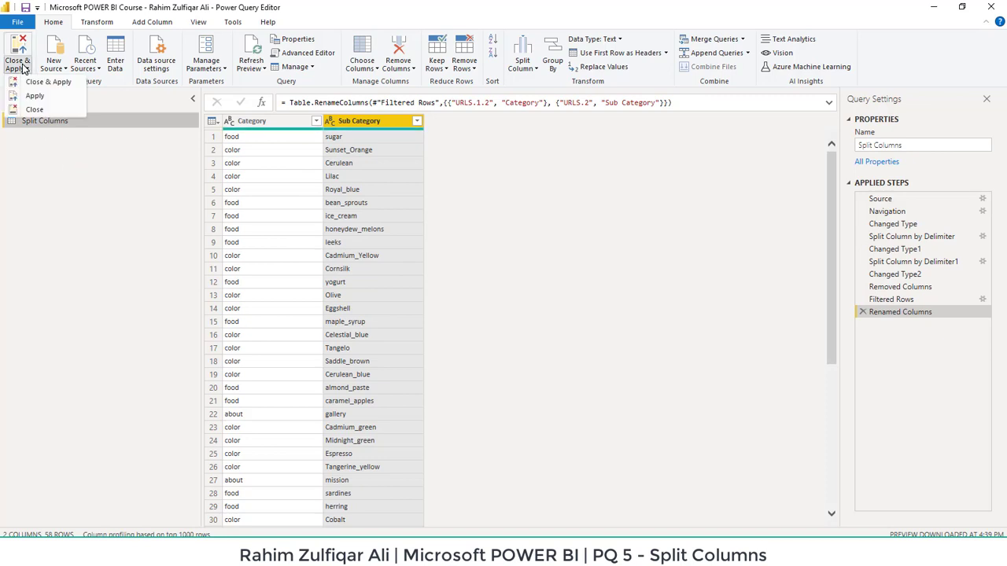
{"action": "left_click", "coordinate": [33, 109]}
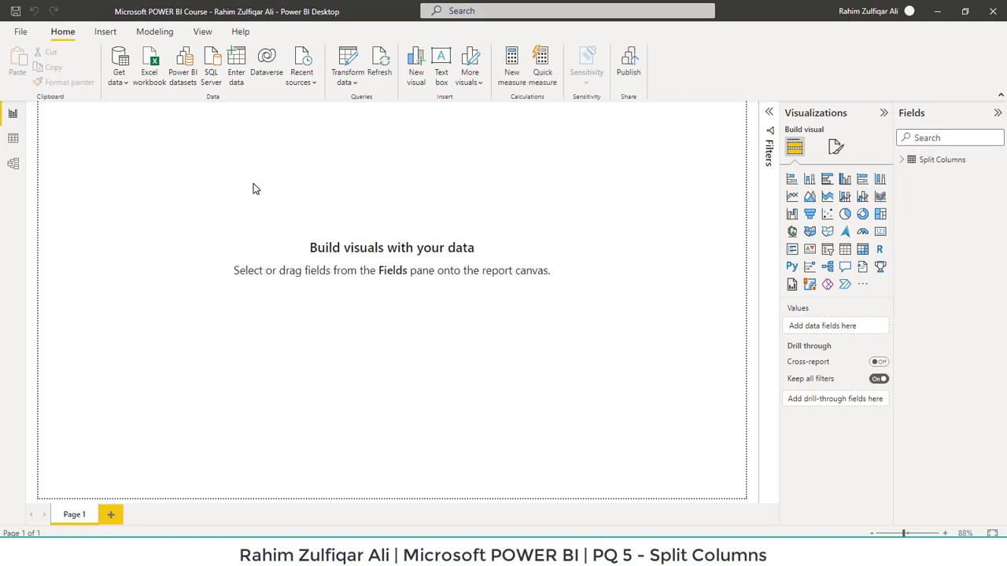
Import Separating Text Fields.xlsx as an Excel workbook and tick Table1 in the Navigator.
{"action": "left_click", "coordinate": [118, 82]}
{"action": "left_click", "coordinate": [135, 123]}
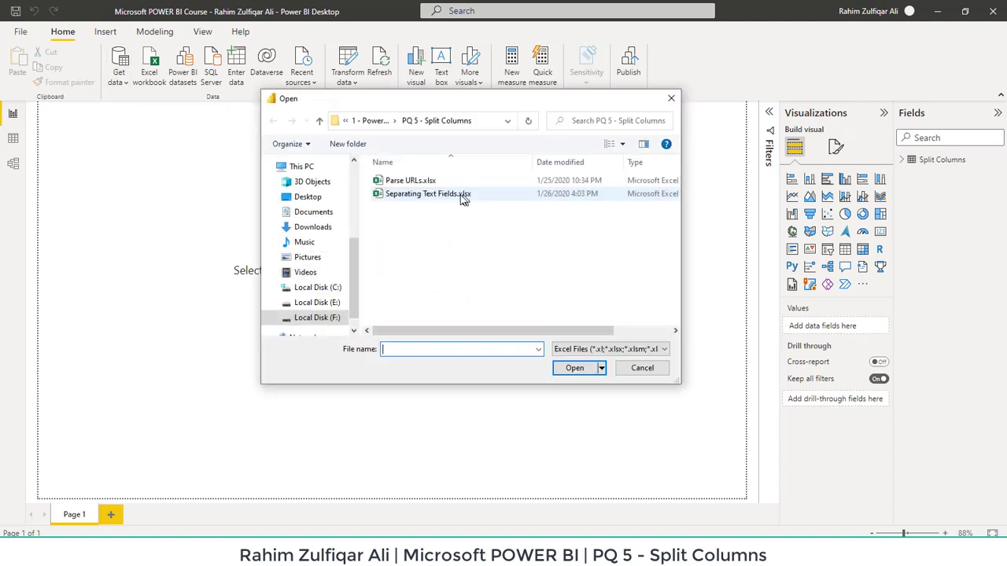
{"action": "left_click", "coordinate": [414, 199]}
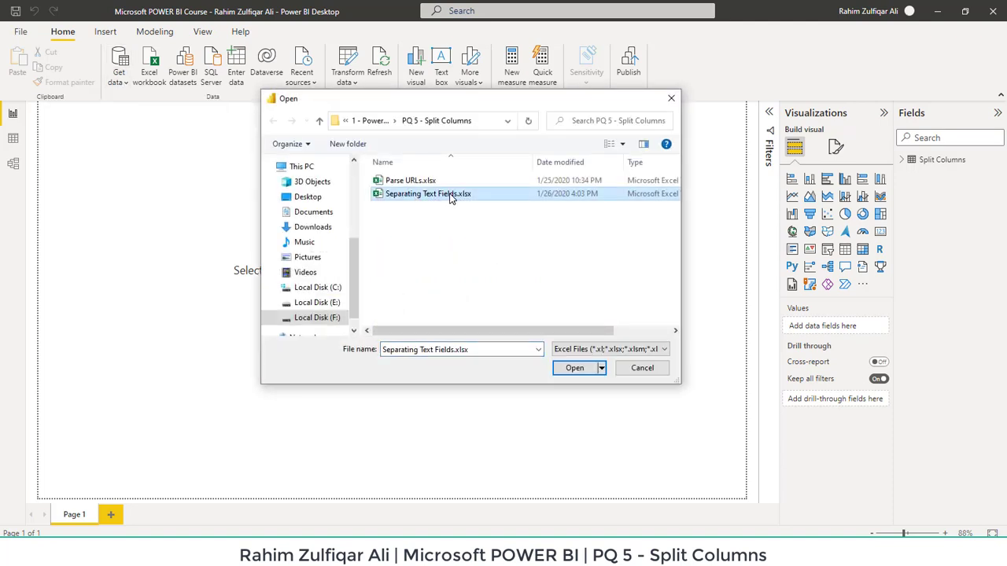
{"action": "left_click", "coordinate": [574, 369]}
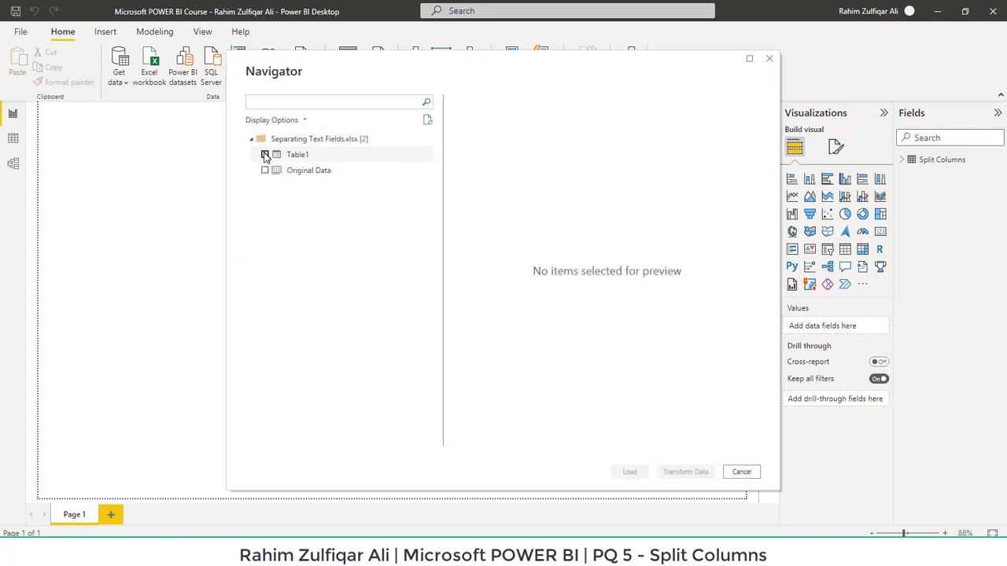
{"action": "left_click", "coordinate": [265, 155]}
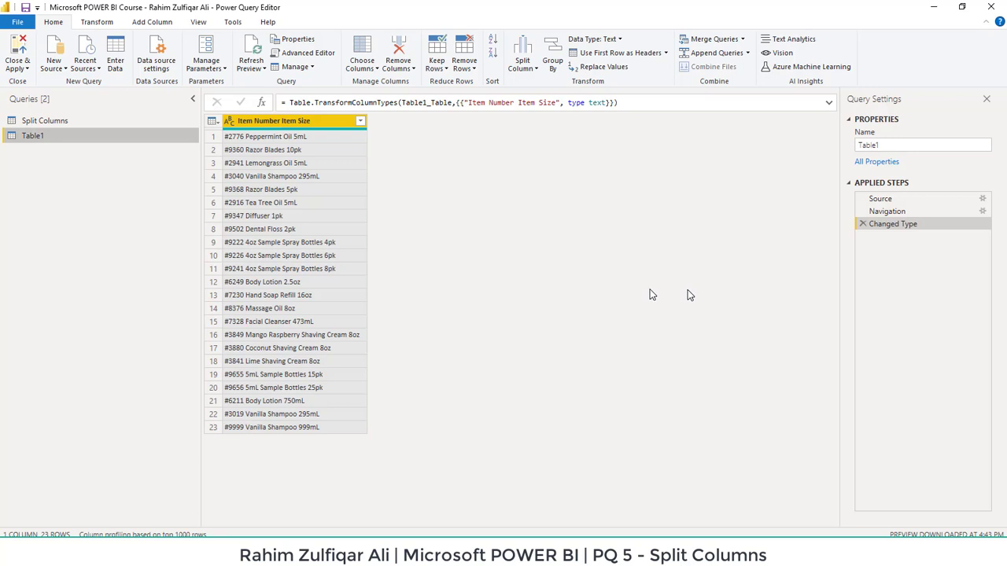
Split Item Number Item Size at the left-most space into two columns.
{"action": "right_click", "coordinate": [273, 123]}
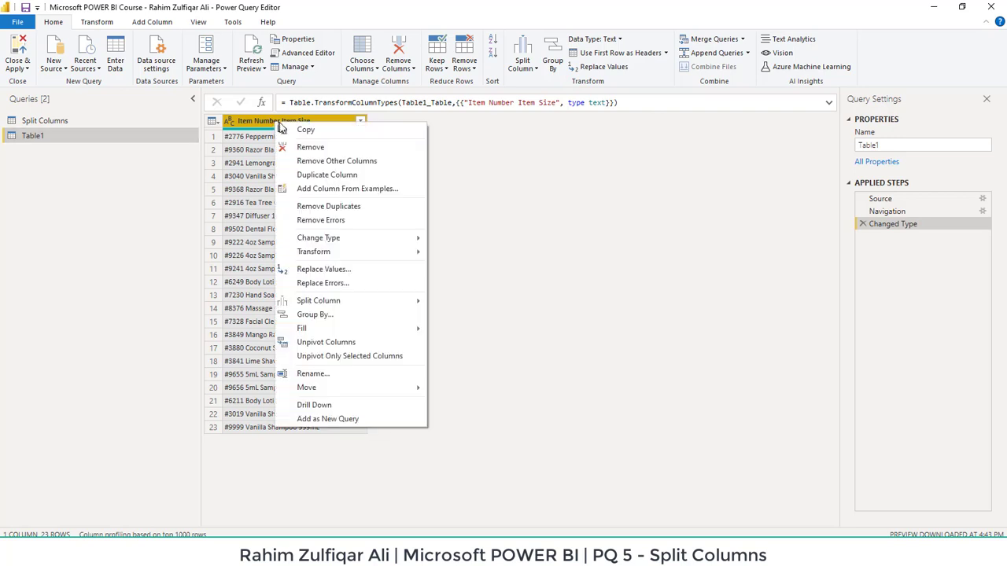
{"action": "mouse_move", "coordinate": [407, 305]}
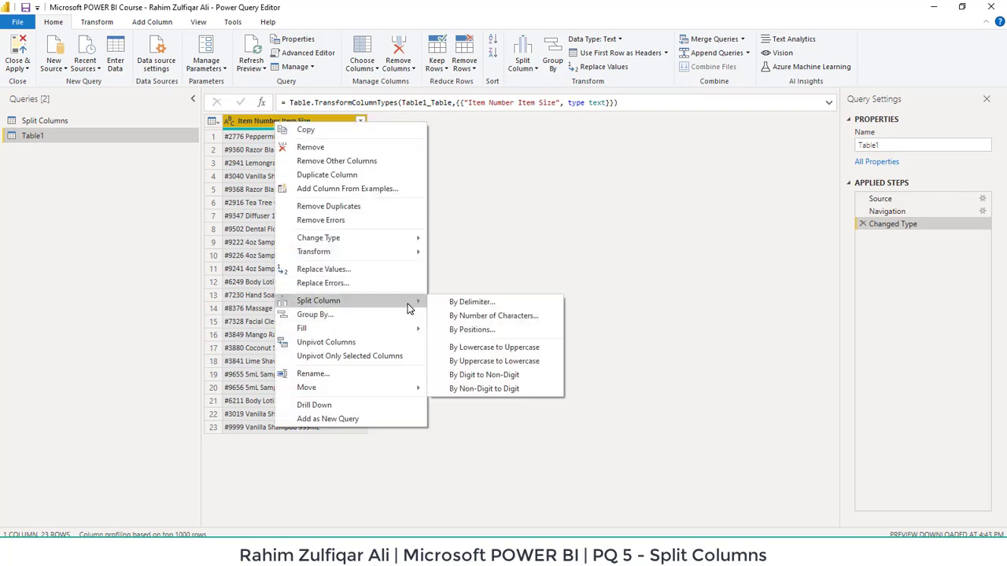
{"action": "left_click", "coordinate": [469, 302]}
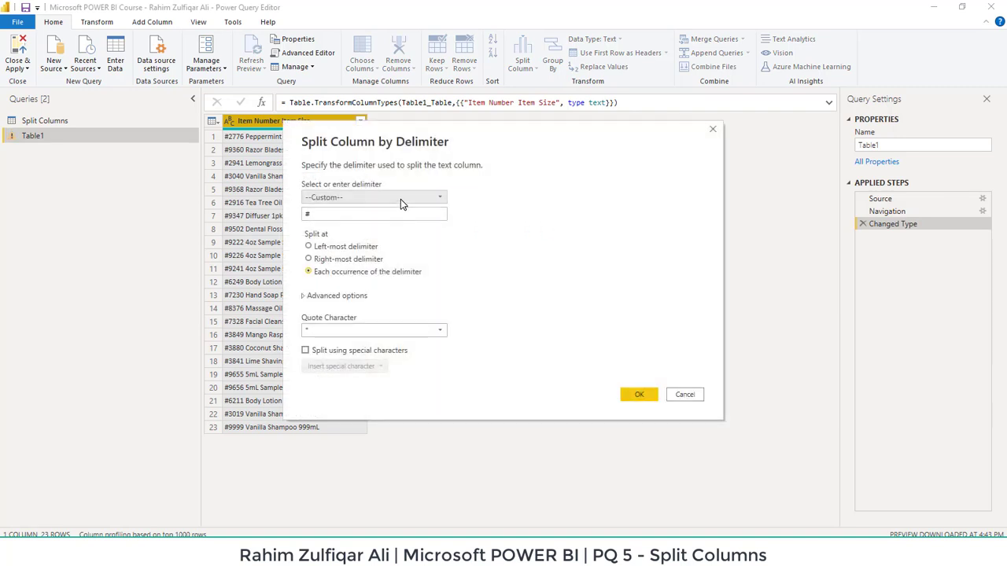
{"action": "left_click", "coordinate": [401, 199]}
{"action": "left_click", "coordinate": [339, 285]}
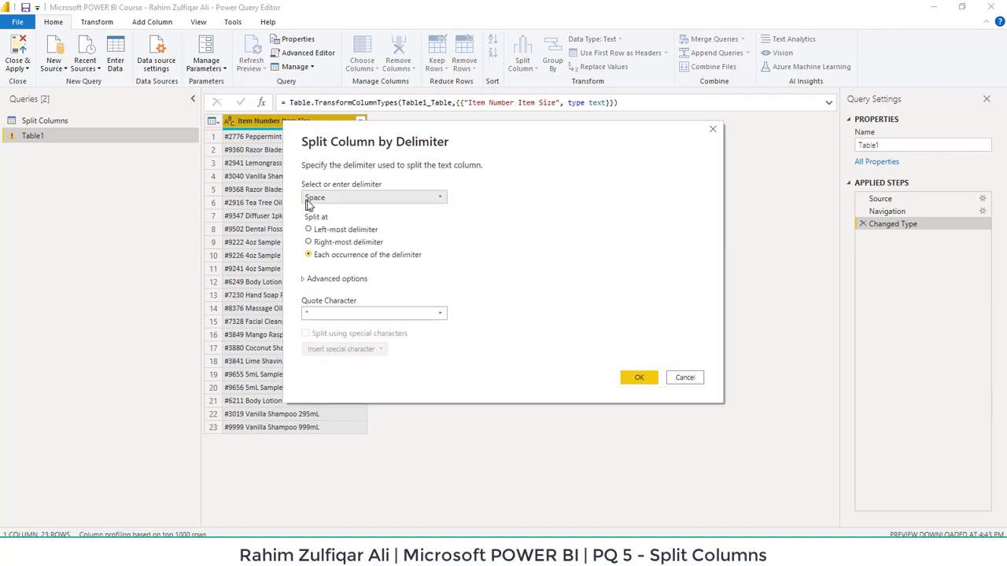
{"action": "left_click_drag", "start_coordinate": [355, 141], "coordinate": [511, 156]}
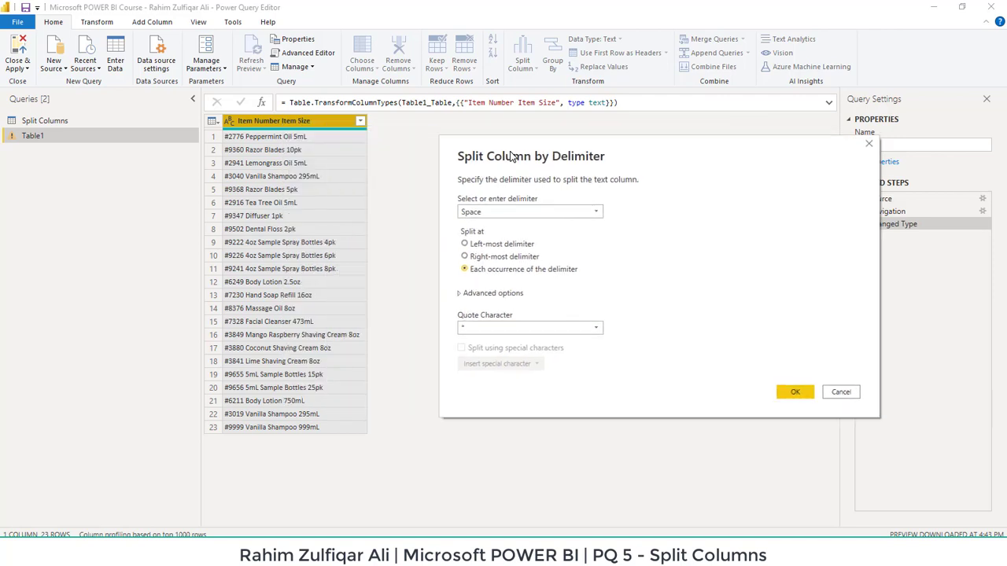
{"action": "left_click", "coordinate": [498, 245]}
{"action": "left_click", "coordinate": [793, 391]}
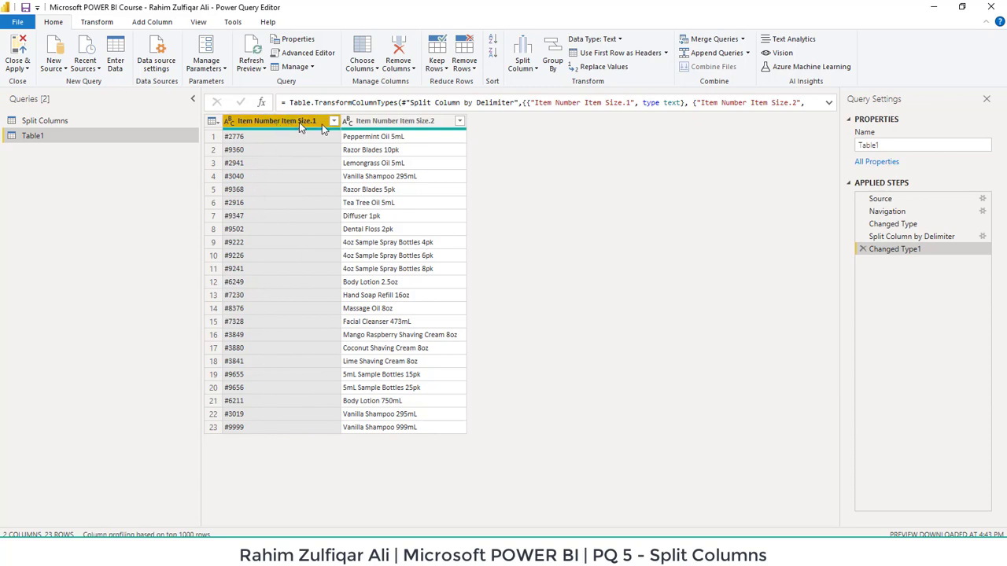
{"action": "left_click", "coordinate": [400, 120]}
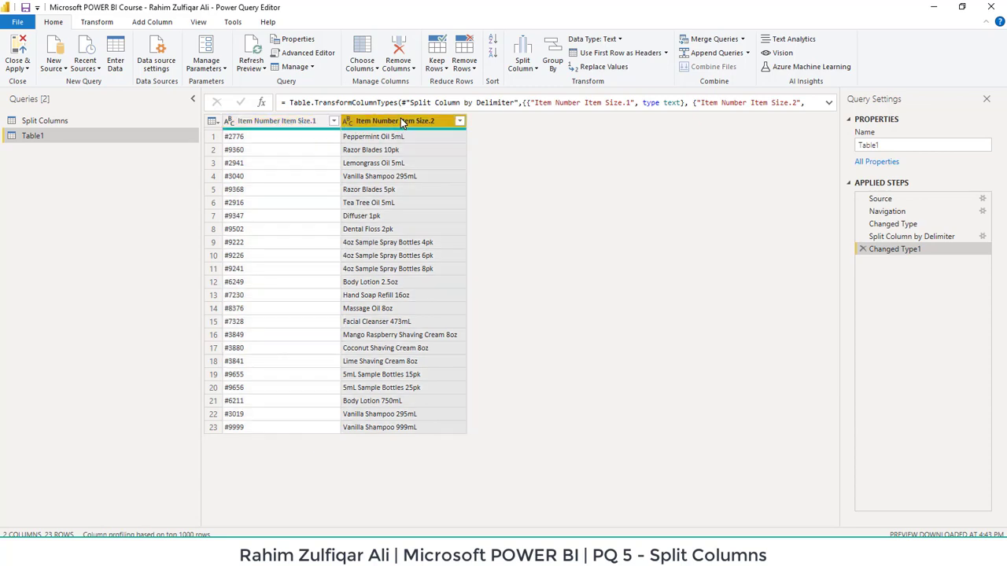
Split Item Number Item Size.2 at the right-most space into names and sizes.
{"action": "right_click", "coordinate": [400, 120]}
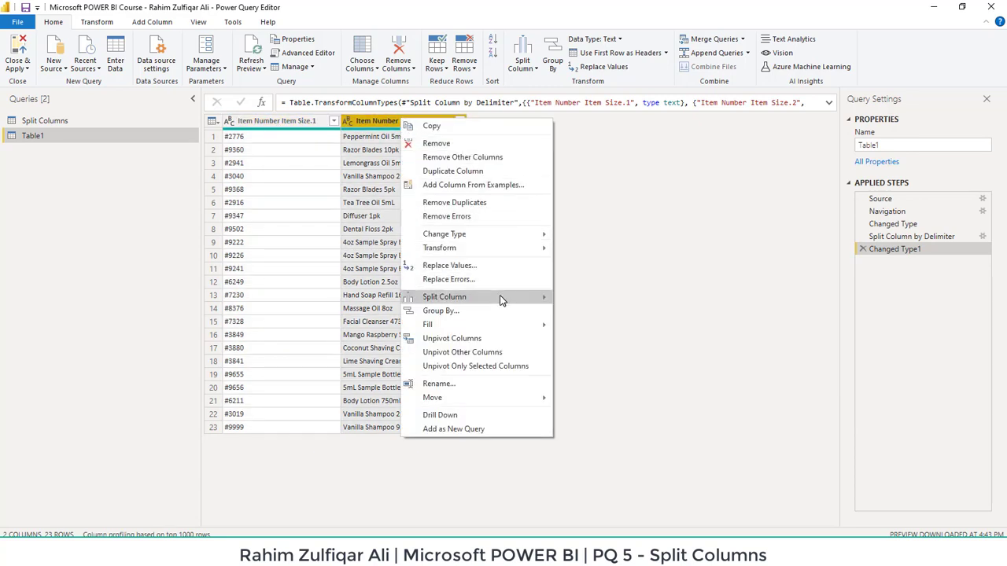
{"action": "mouse_move", "coordinate": [503, 299]}
{"action": "left_click", "coordinate": [596, 298]}
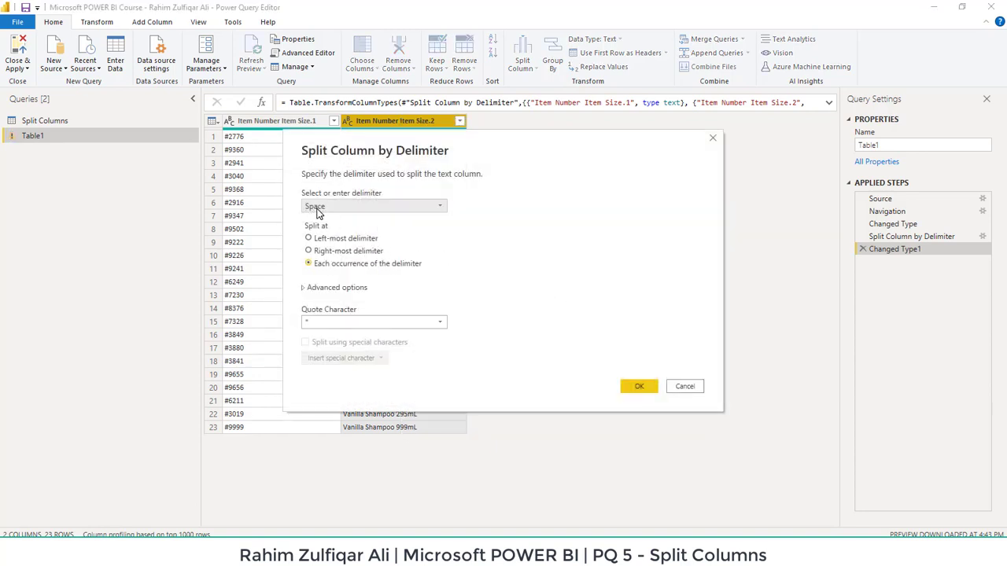
{"action": "left_click_drag", "start_coordinate": [321, 166], "coordinate": [560, 175]}
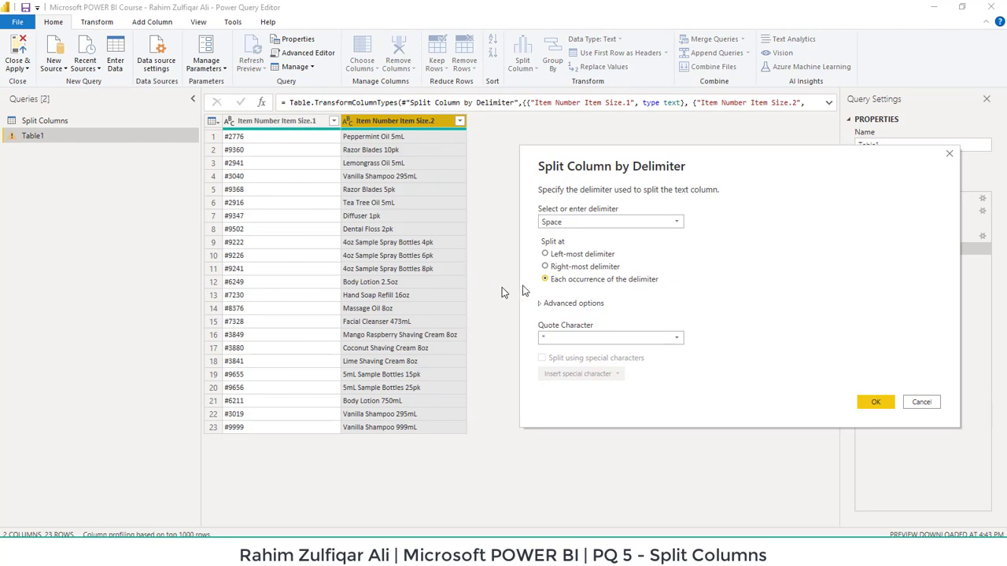
{"action": "left_click", "coordinate": [558, 267]}
{"action": "left_click", "coordinate": [872, 402]}
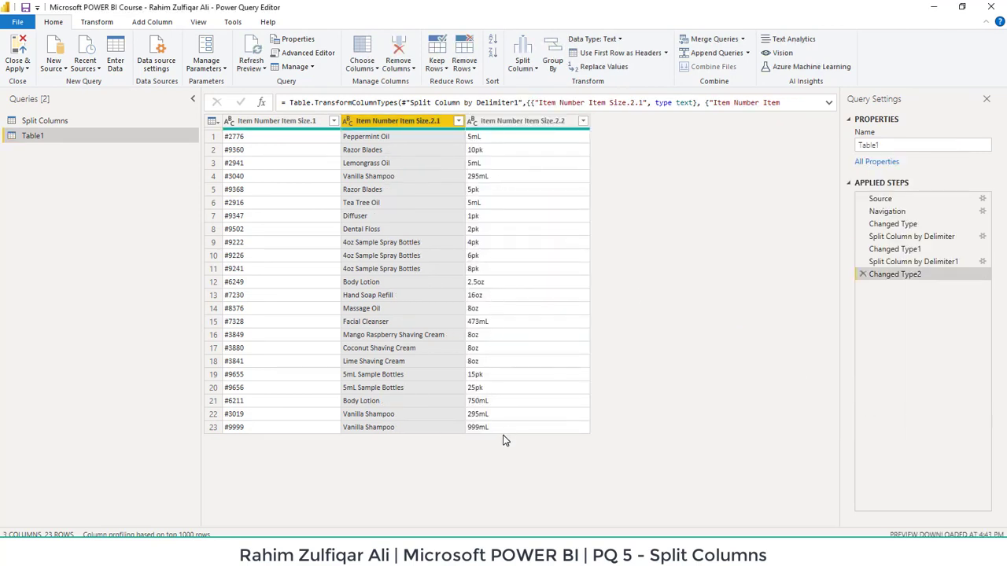